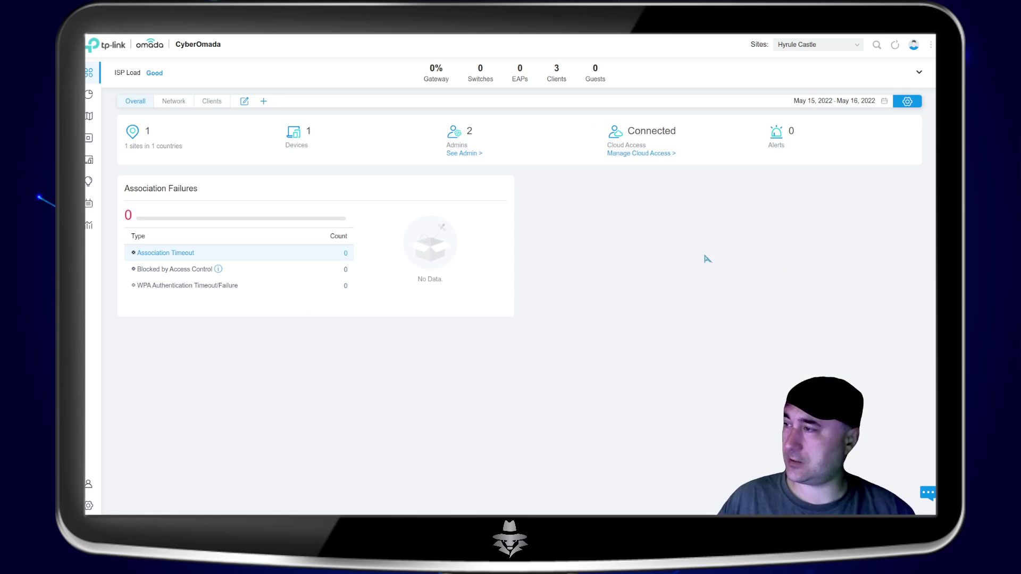
- Open the Statistics page showing CyberCenter's client count, CPU/memory usage and traffic charts
{"action": "mouse_move", "coordinate": [557, 75]}
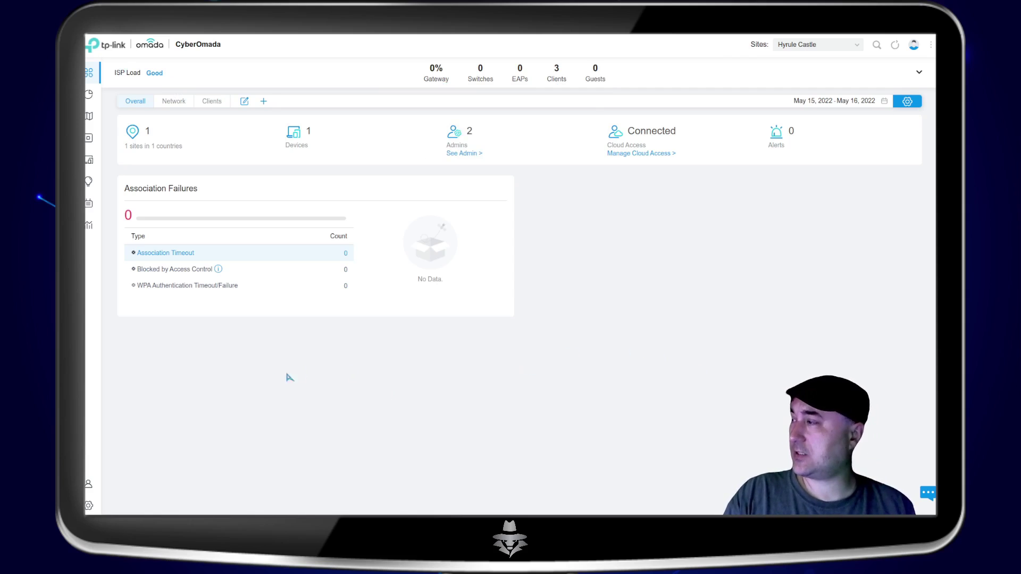
{"action": "mouse_move", "coordinate": [101, 202]}
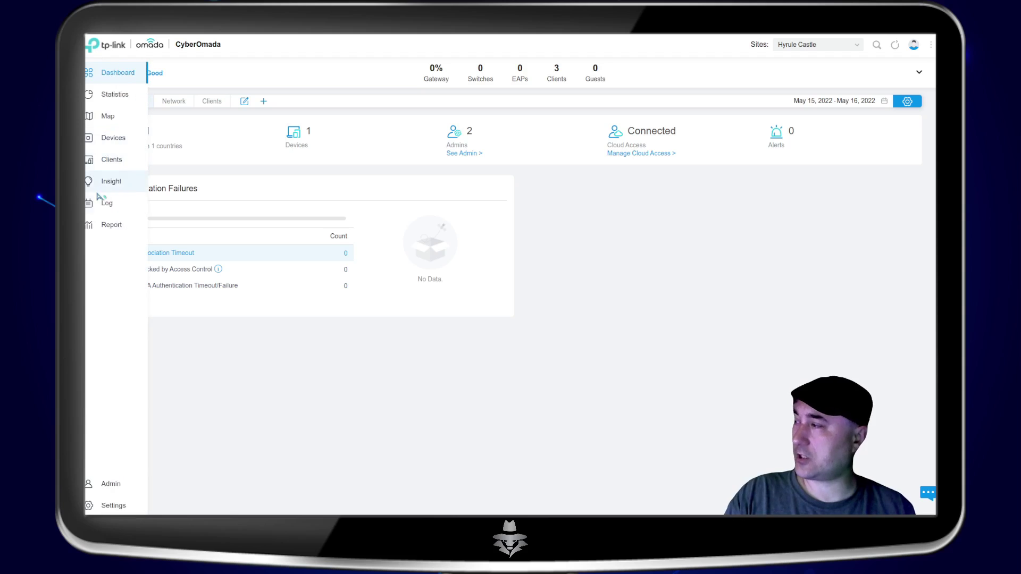
{"action": "left_click", "coordinate": [109, 95]}
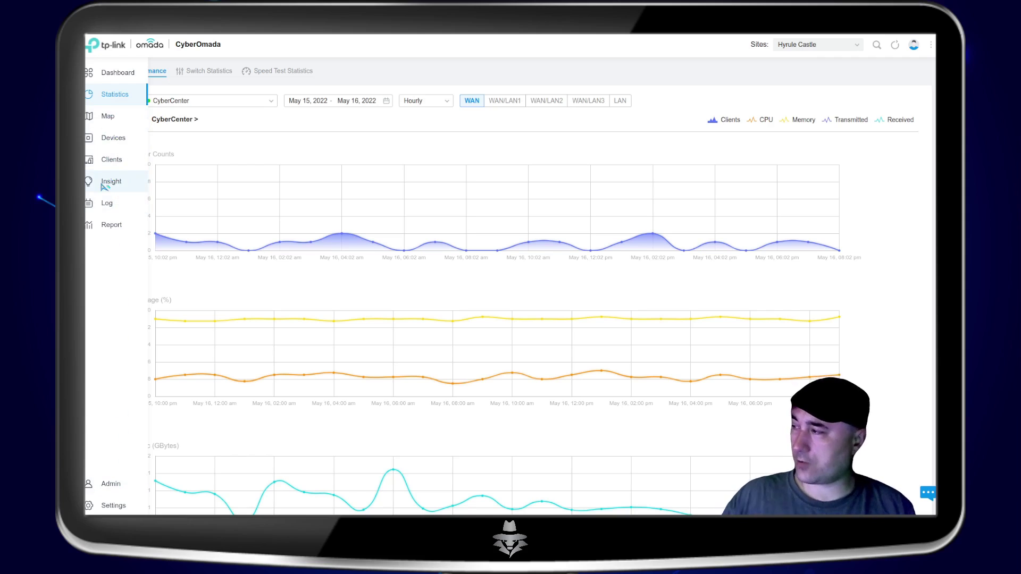
- Go to Settings > Wired Networks > LAN, listing the IoT, LAN and Termina networks
{"action": "left_click", "coordinate": [113, 506]}
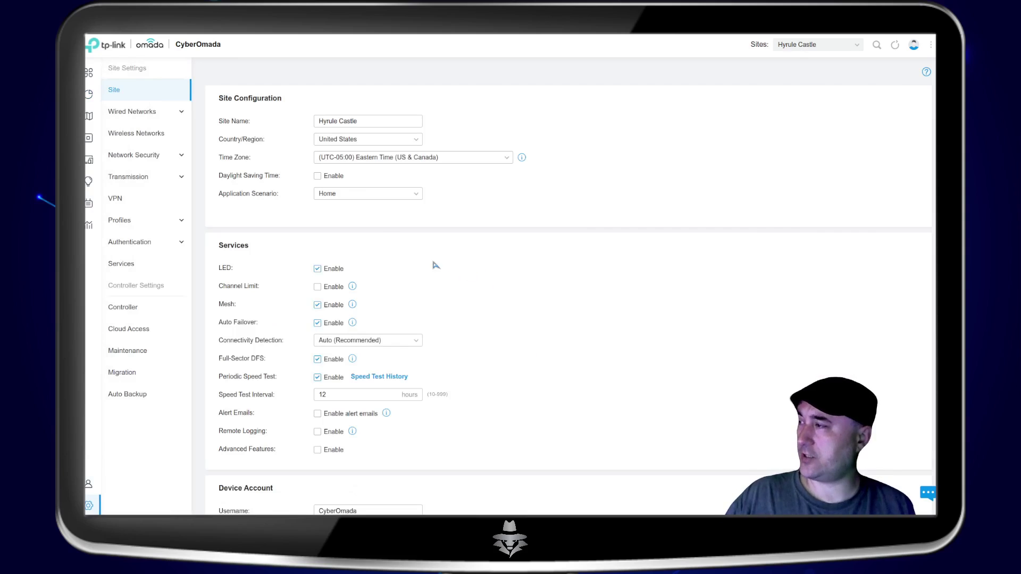
{"action": "left_click", "coordinate": [183, 117]}
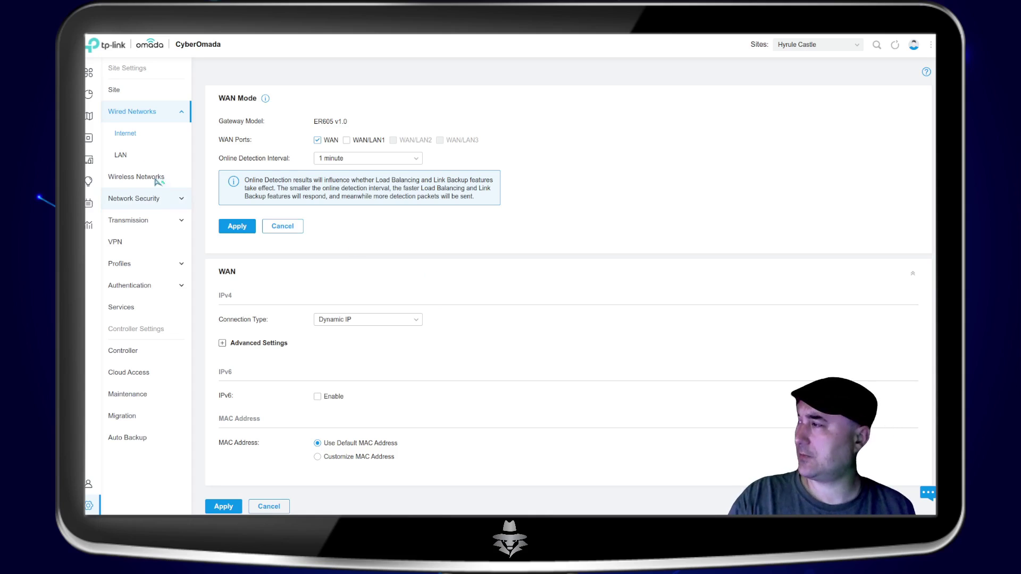
{"action": "left_click", "coordinate": [123, 155]}
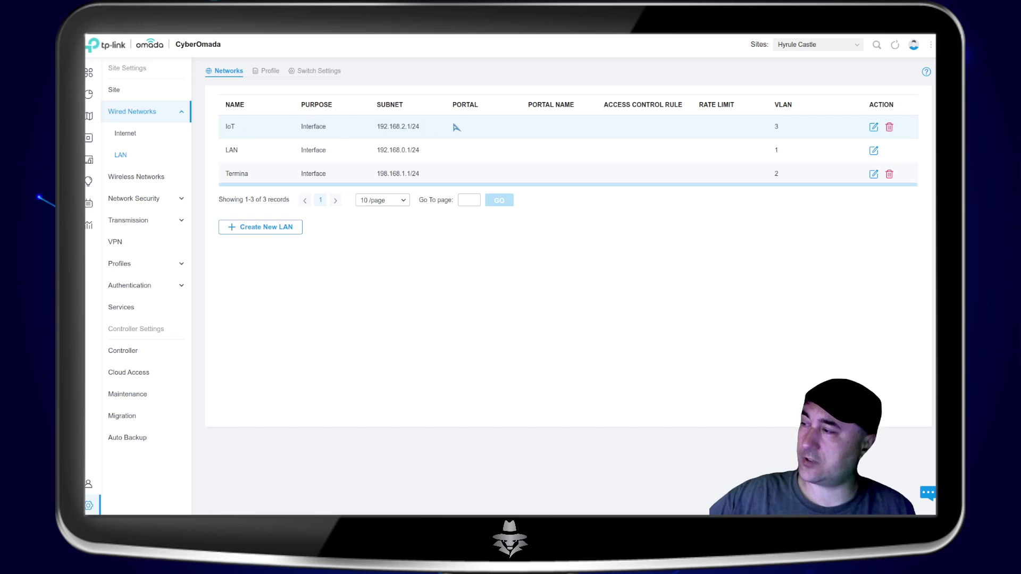
- Create a new LAN named CyberVLAN, trying VLAN purpose before settling on Interface
{"action": "left_click", "coordinate": [286, 230]}
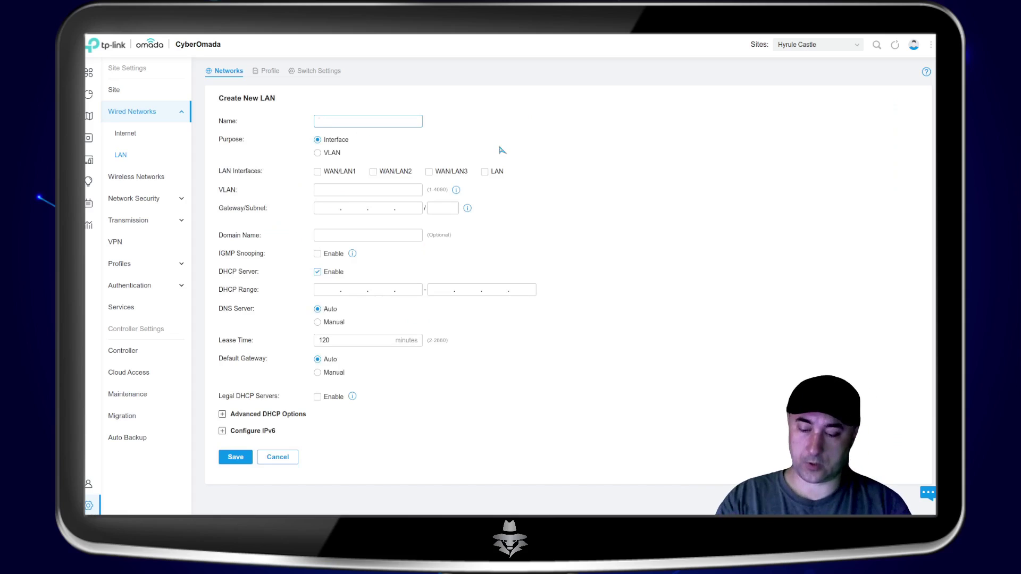
{"action": "type", "text": "CyberVLAN"}
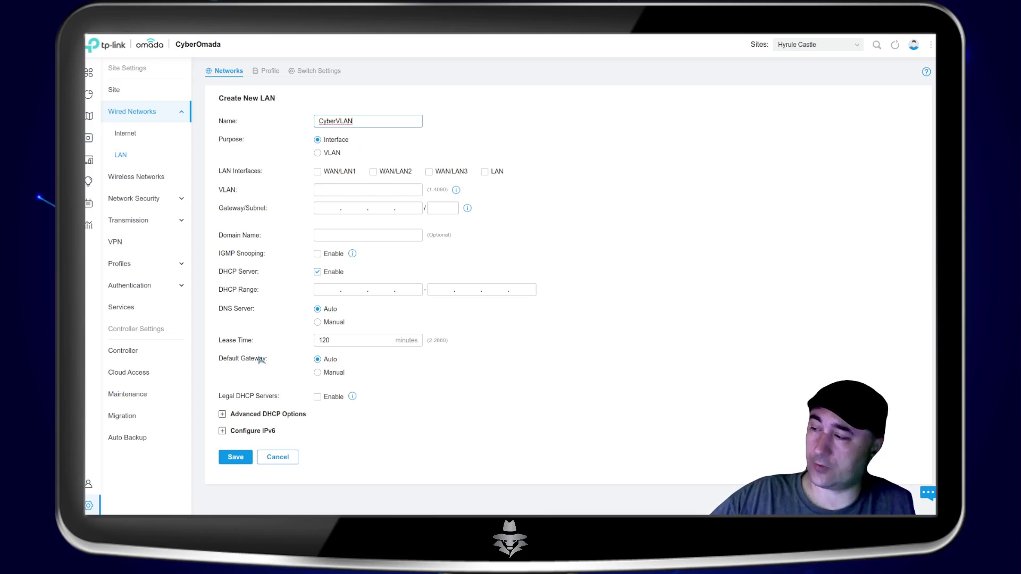
{"action": "left_click", "coordinate": [503, 287]}
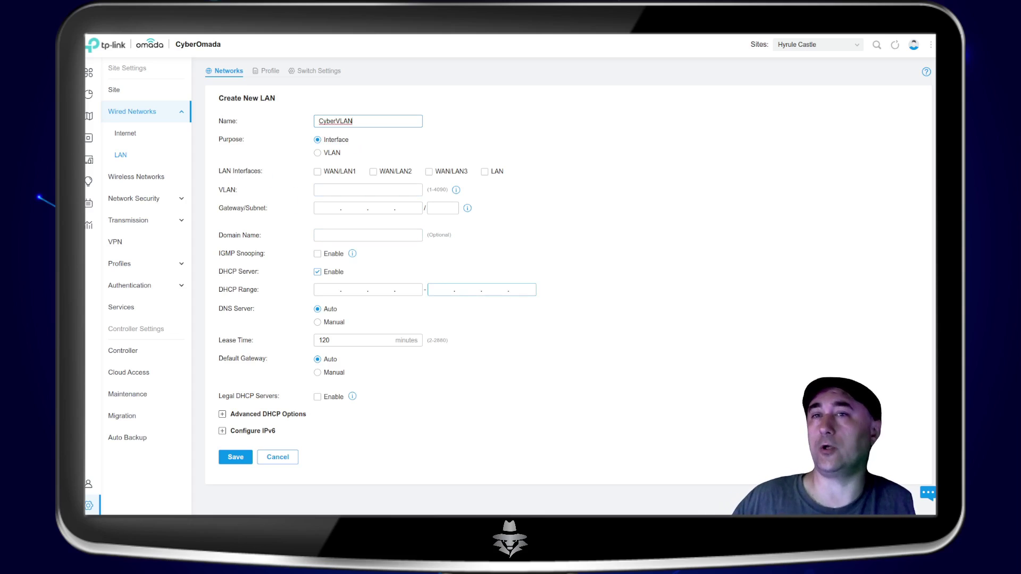
{"action": "left_click", "coordinate": [317, 153]}
{"action": "left_click", "coordinate": [318, 154]}
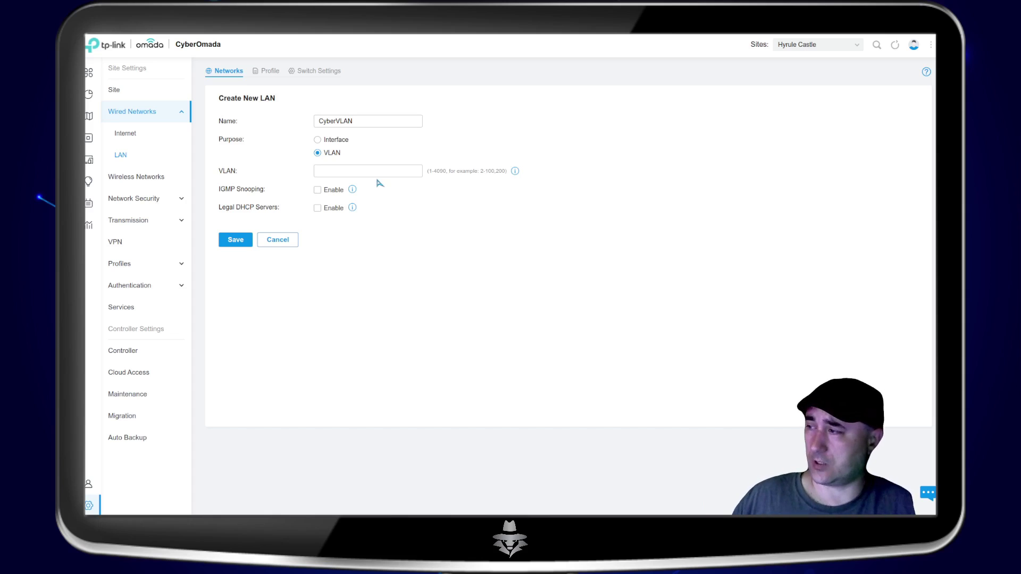
{"action": "left_click", "coordinate": [318, 140]}
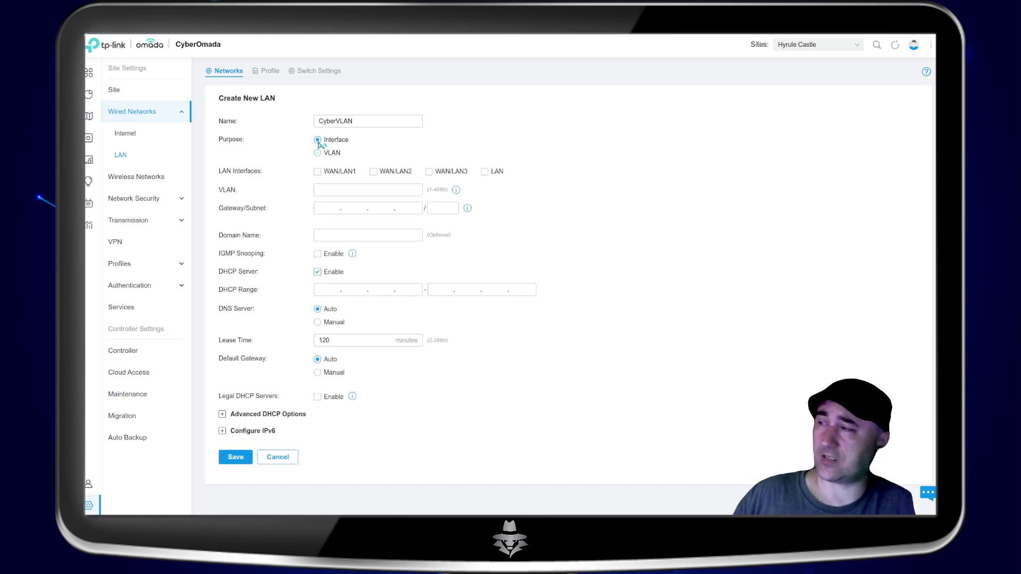
- Tick the LAN port under LAN Interfaces and enter VLAN ID 4
{"action": "left_click", "coordinate": [485, 172]}
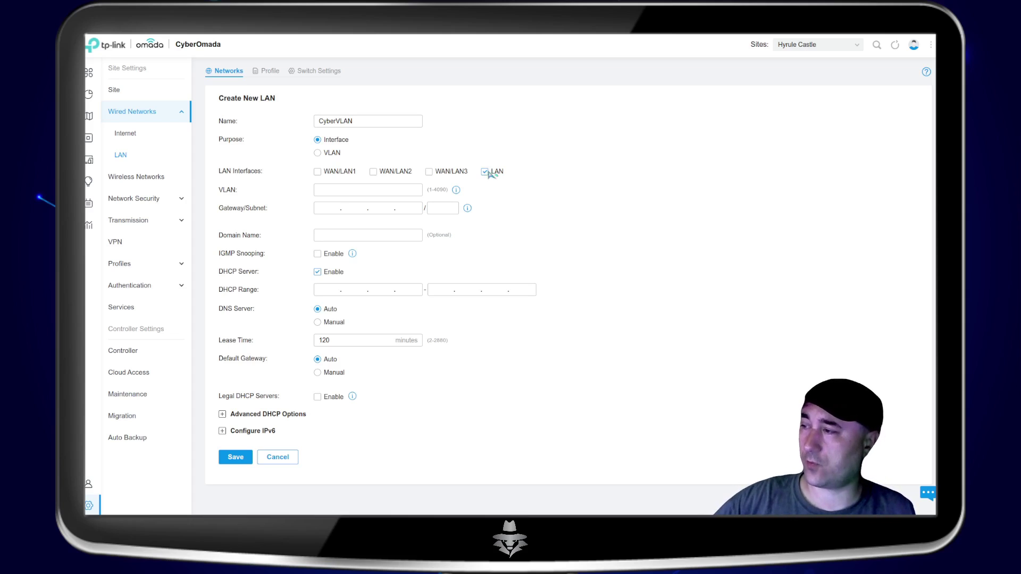
{"action": "left_click", "coordinate": [367, 190]}
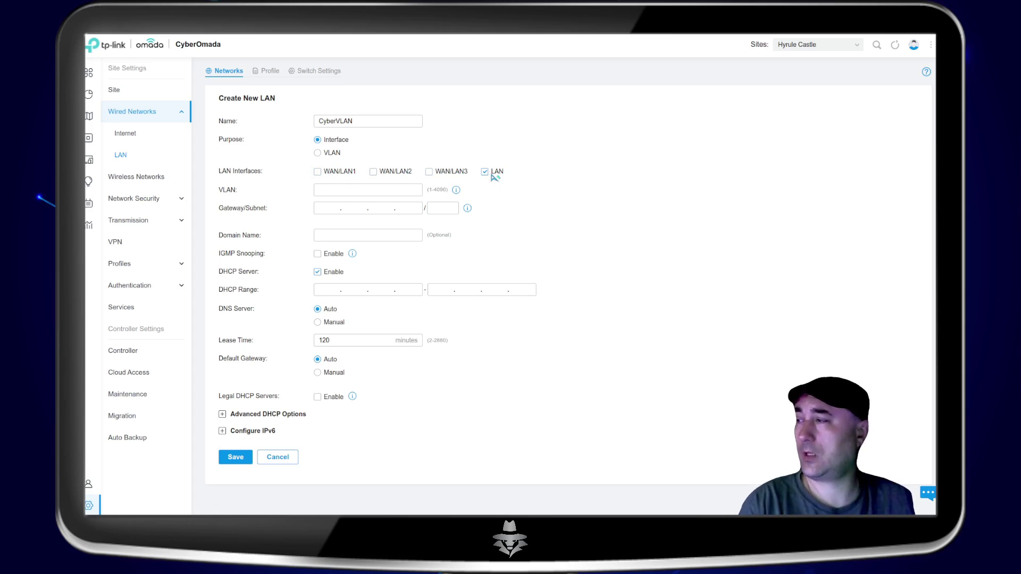
{"action": "left_click", "coordinate": [368, 190]}
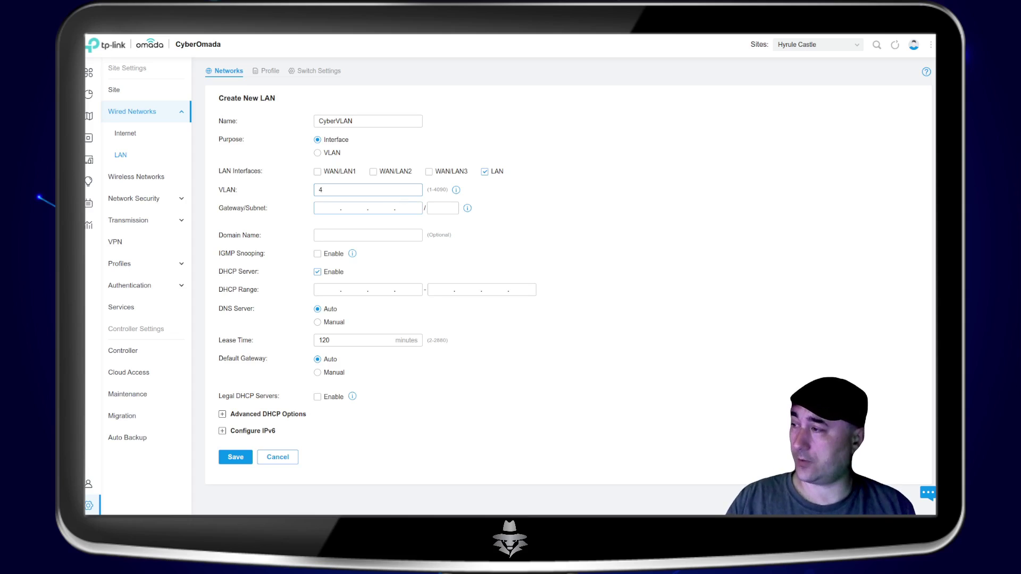
{"action": "left_click", "coordinate": [395, 206]}
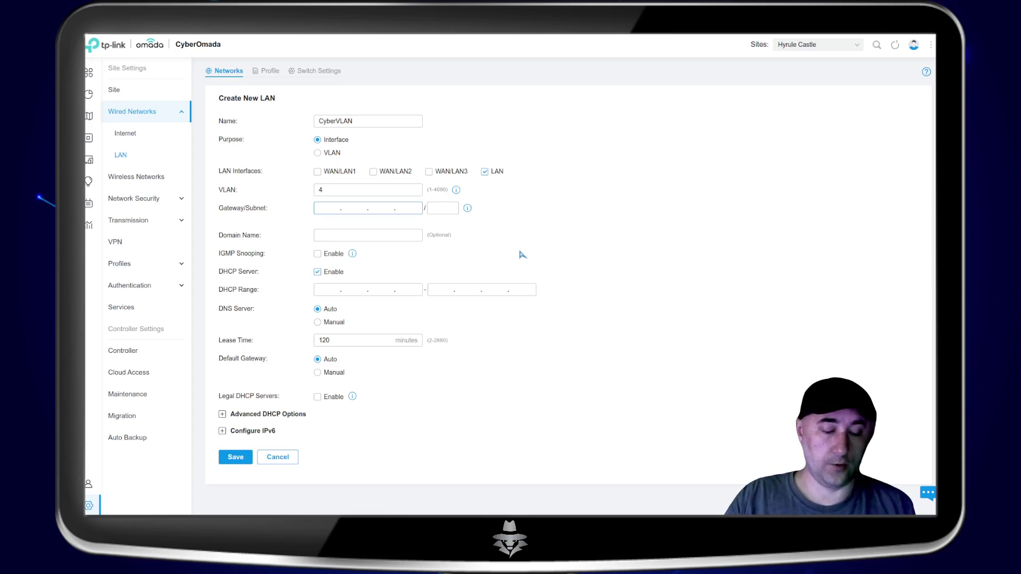
- Enter gateway 192.168.4.1 with mask 24, correcting the third octet from 10 to 4
{"action": "type", "text": "192."}
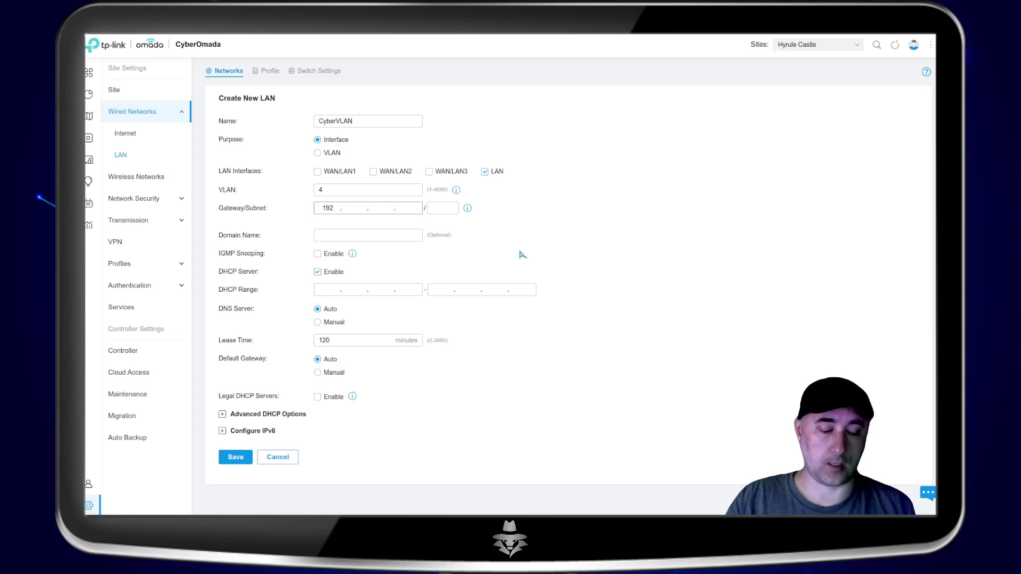
{"action": "type", "text": "168"}
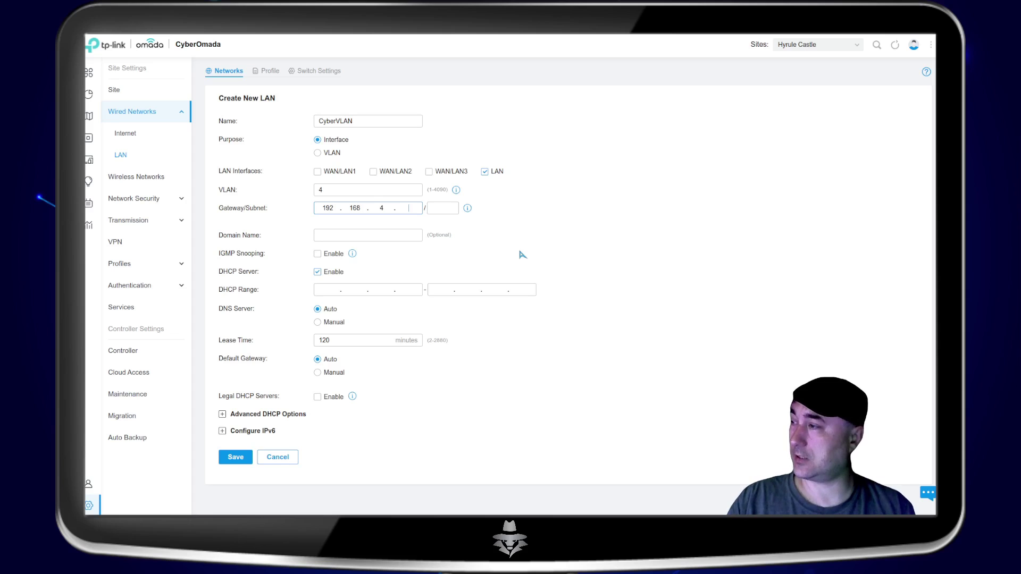
{"action": "key", "text": "Tab"}
{"action": "type", "text": "24"}
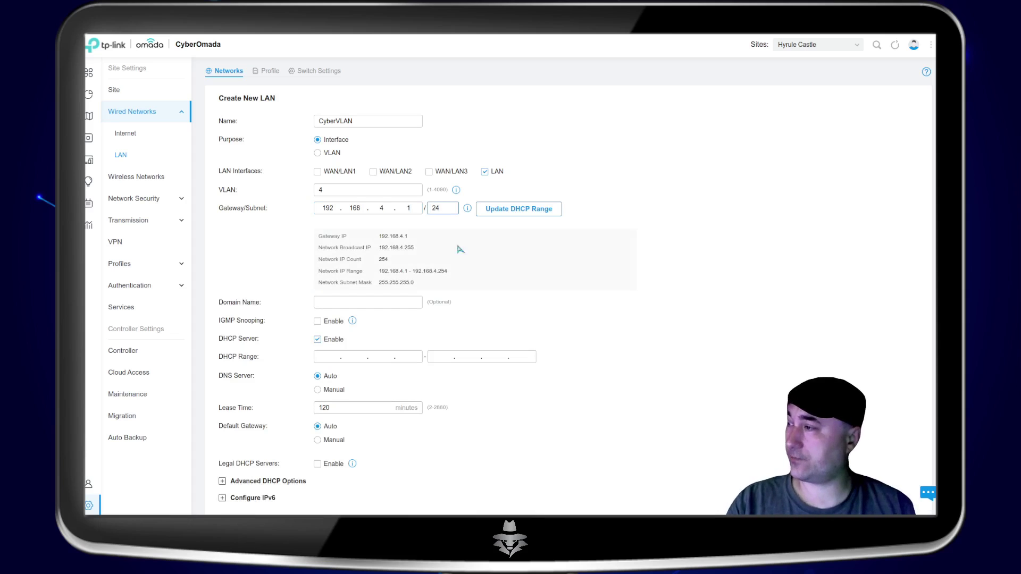
{"action": "left_click", "coordinate": [382, 208]}
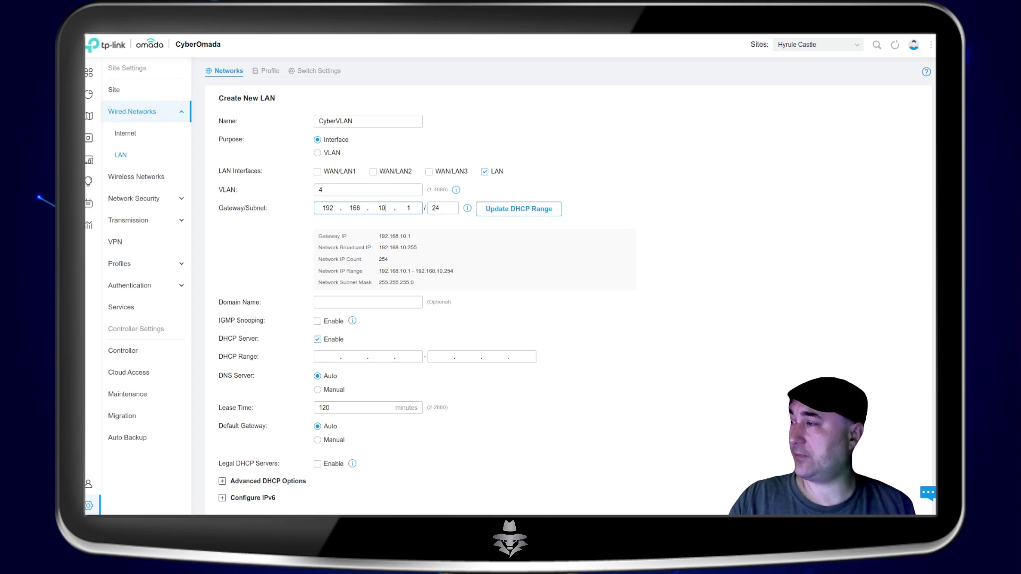
{"action": "key", "text": "BackSpace"}
{"action": "key", "text": "BackSpace"}
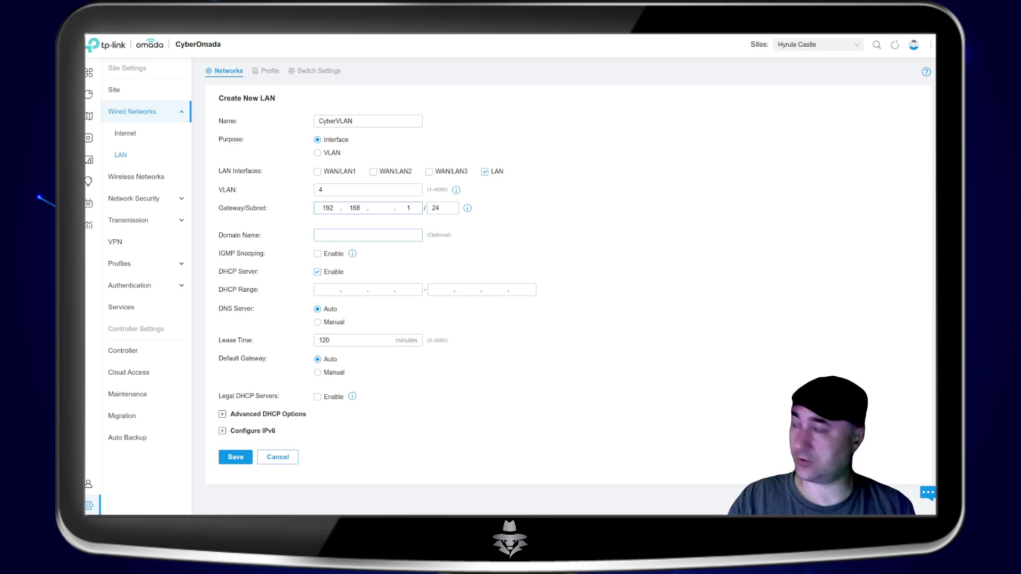
{"action": "type", "text": "4"}
{"action": "left_click", "coordinate": [319, 302]}
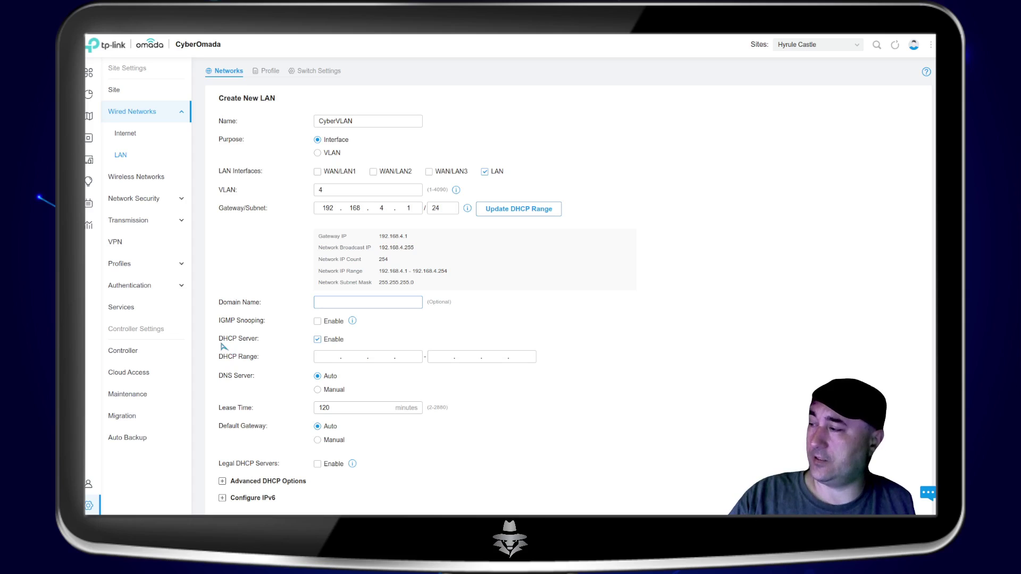
- Set the DHCP range to 192.168.4.2–192.168.4.254 and briefly expand Advanced DHCP Options
{"action": "left_click", "coordinate": [327, 356]}
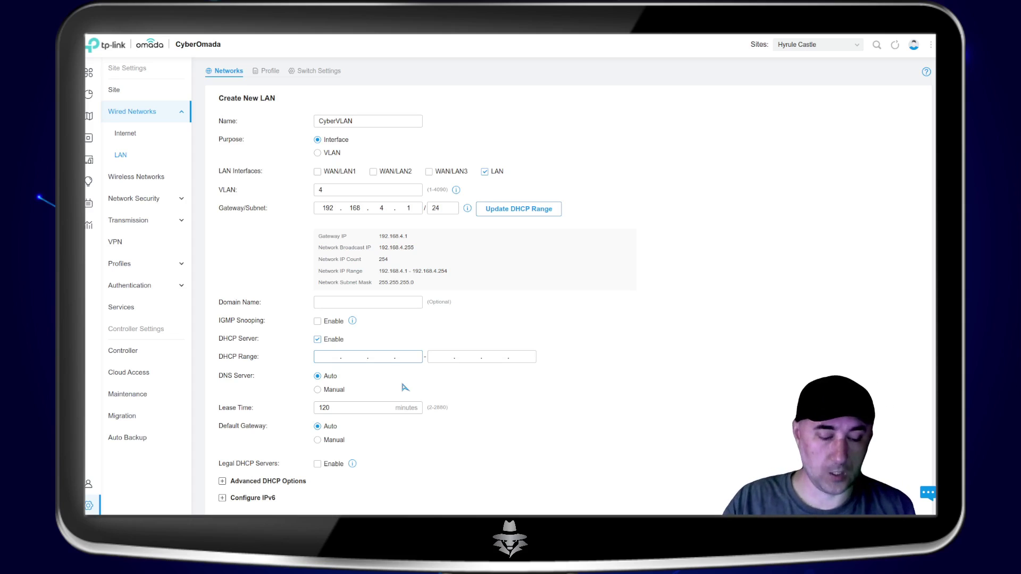
{"action": "type", "text": "192."}
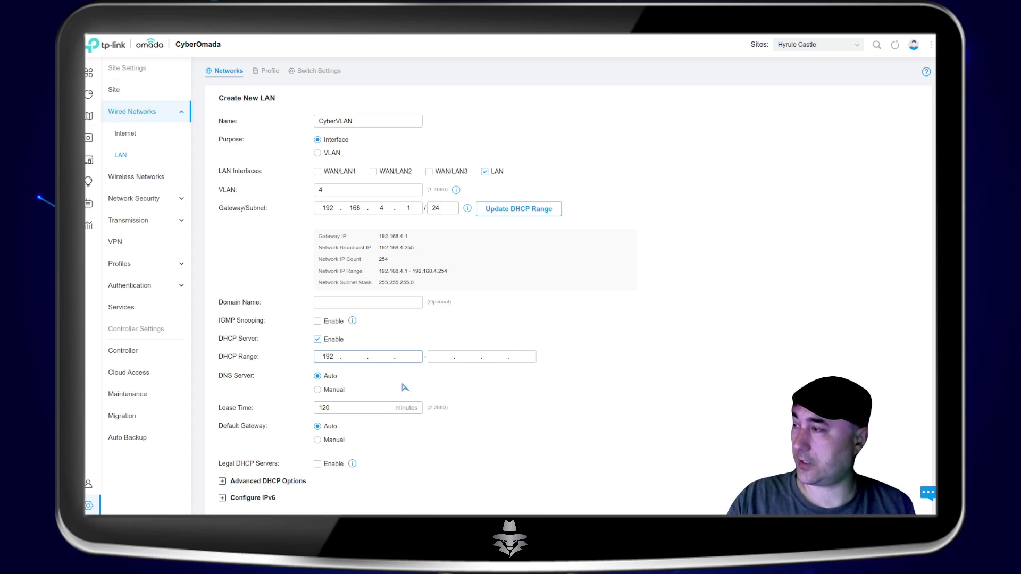
{"action": "type", "text": "168"}
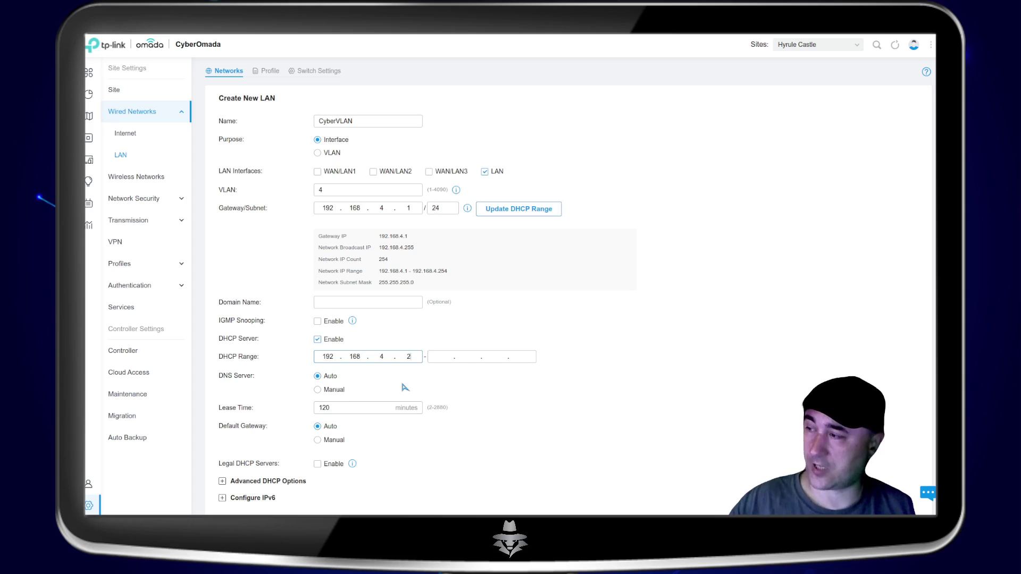
{"action": "key", "text": "Tab"}
{"action": "type", "text": "192."}
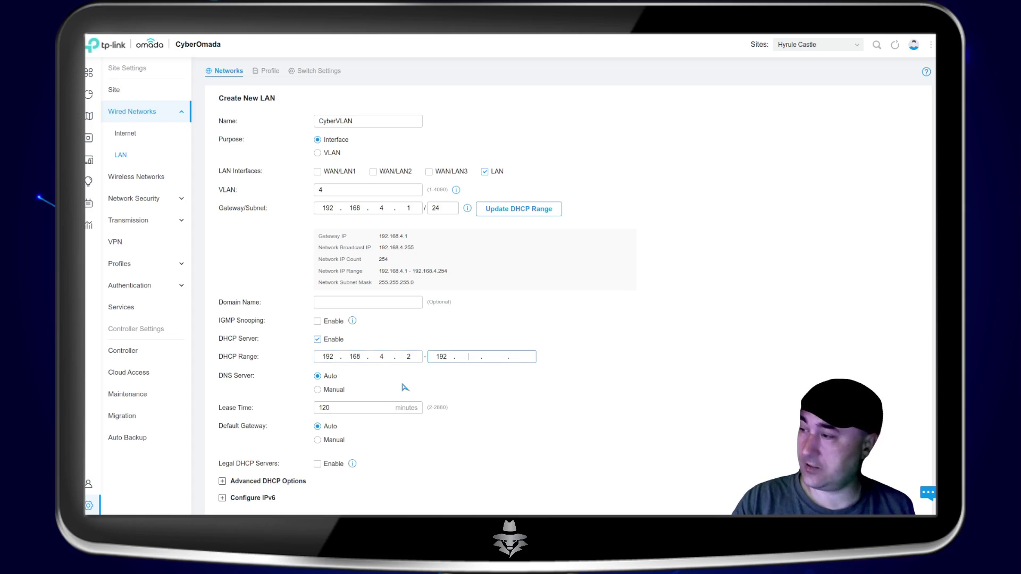
{"action": "type", "text": "168"}
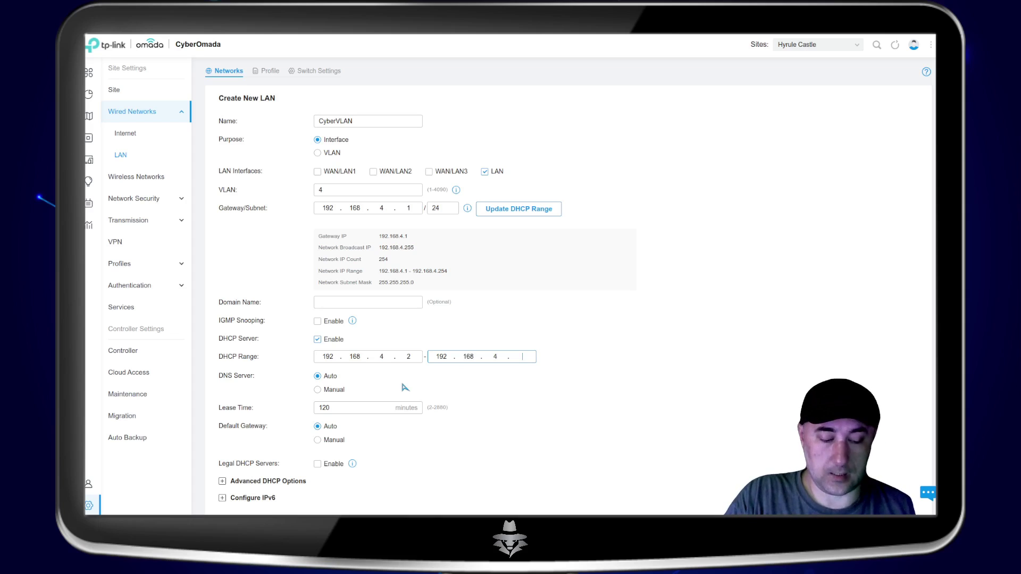
{"action": "type", "text": "254"}
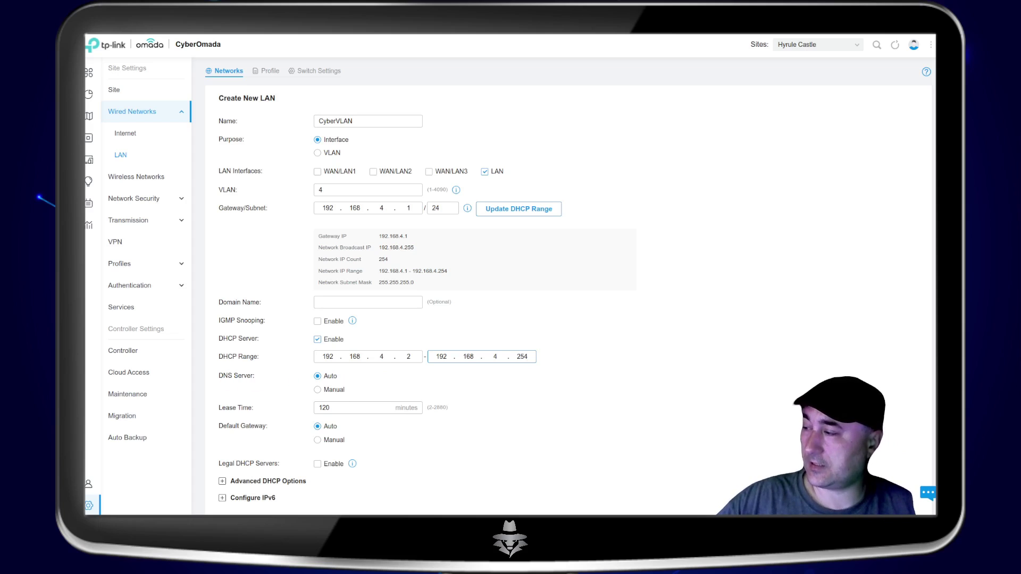
{"action": "left_click", "coordinate": [321, 380]}
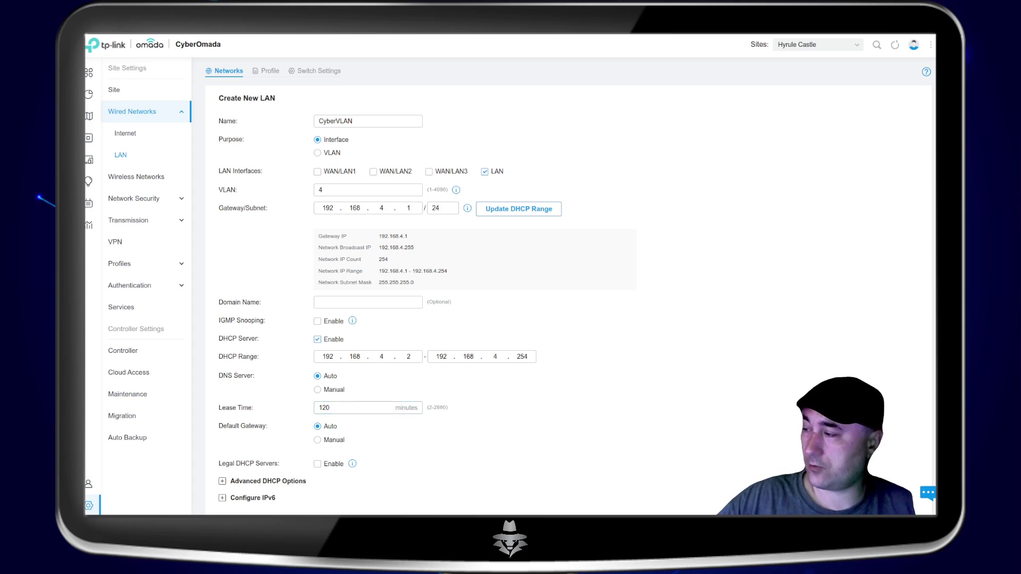
{"action": "scroll", "coordinate": [479, 412], "scroll_direction": "down", "scroll_amount": 1}
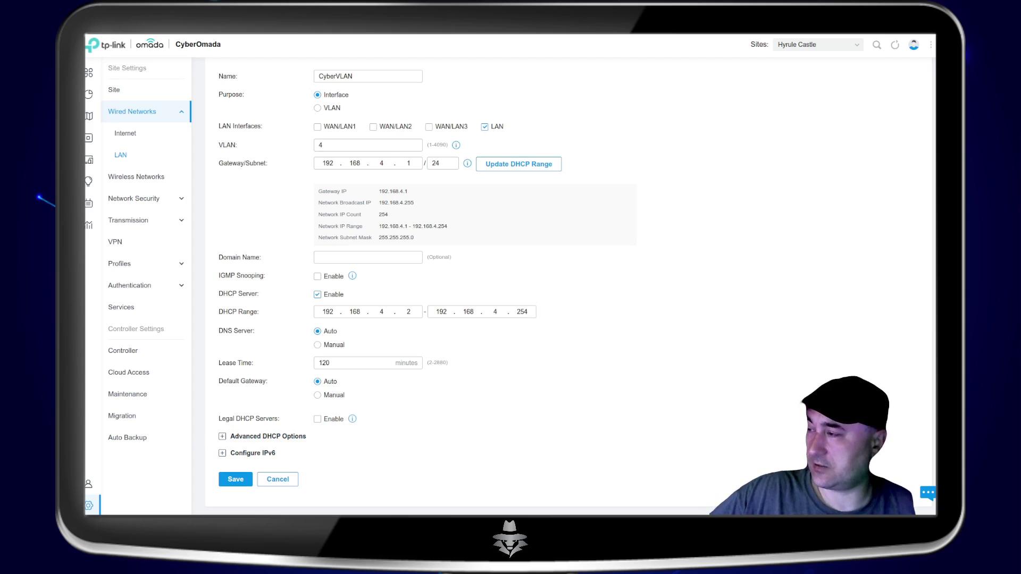
{"action": "left_click", "coordinate": [224, 437]}
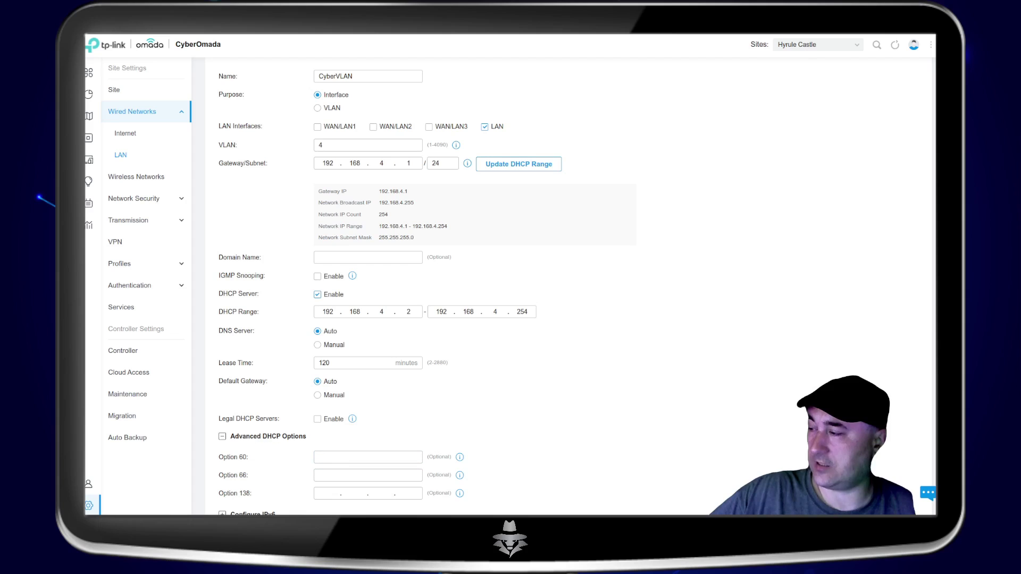
{"action": "left_click", "coordinate": [224, 437]}
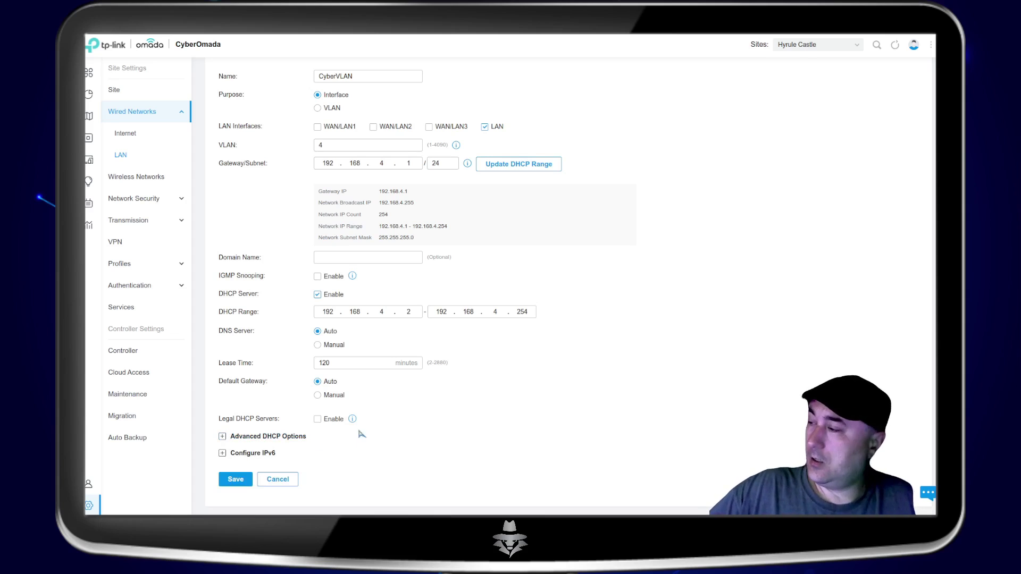
- Save CyberVLAN, then reopen it for editing and tick the WAN/LAN1, LAN2 and LAN3 ports
{"action": "left_click", "coordinate": [236, 481]}
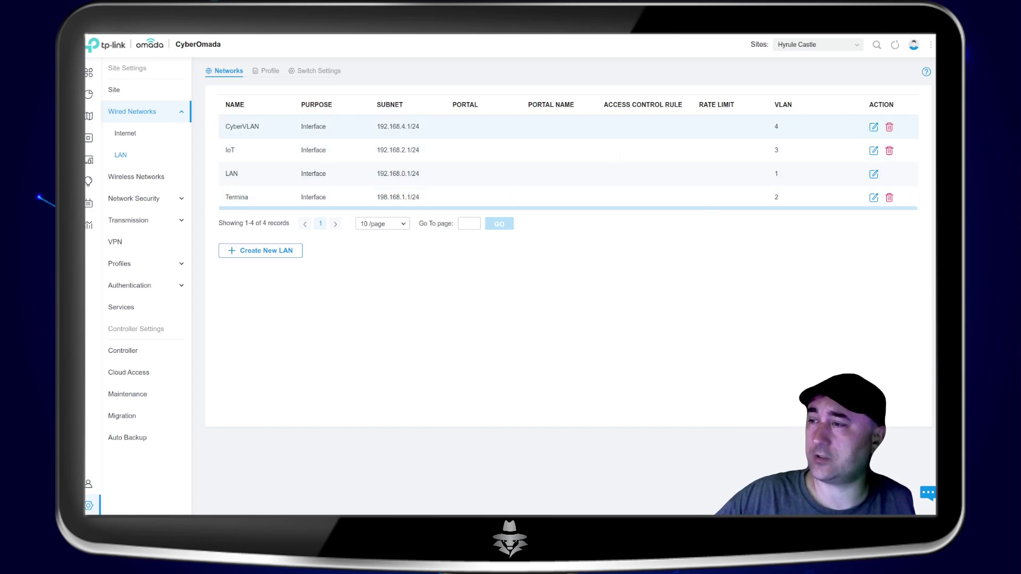
{"action": "left_click", "coordinate": [874, 131]}
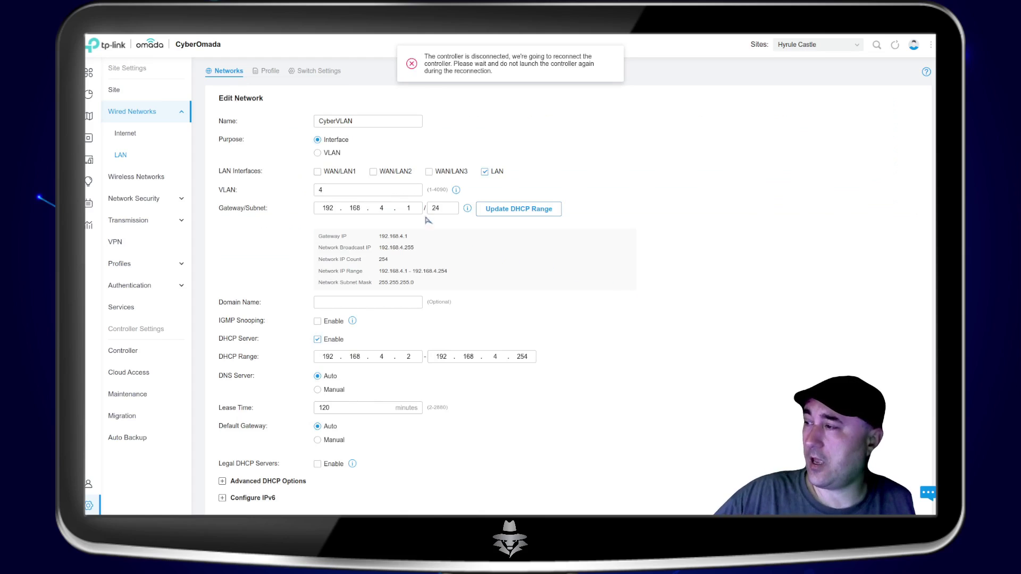
{"action": "left_click", "coordinate": [373, 172]}
{"action": "left_click", "coordinate": [428, 172]}
{"action": "left_click", "coordinate": [318, 172]}
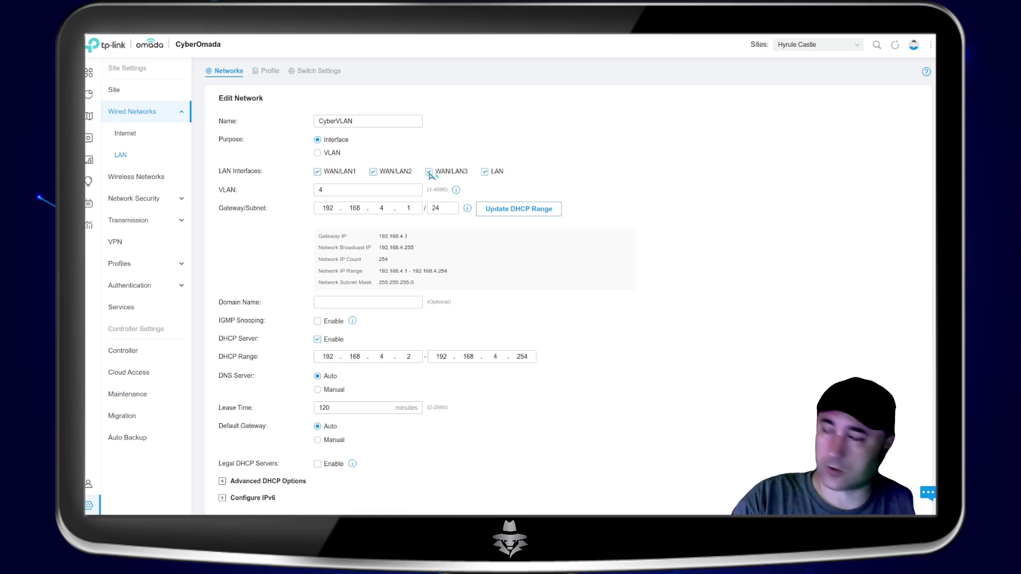
- Untick the three WAN/LAN ports again and return to the networks list unchanged
{"action": "left_click", "coordinate": [429, 172]}
{"action": "left_click", "coordinate": [373, 172]}
{"action": "left_click", "coordinate": [317, 172]}
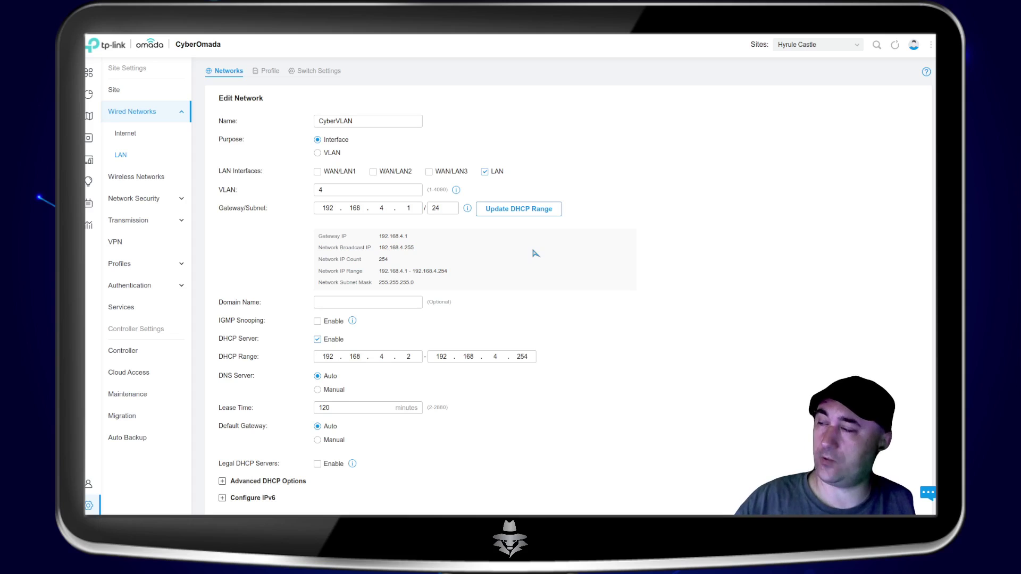
{"action": "scroll", "coordinate": [470, 425], "scroll_direction": "down", "scroll_amount": 2}
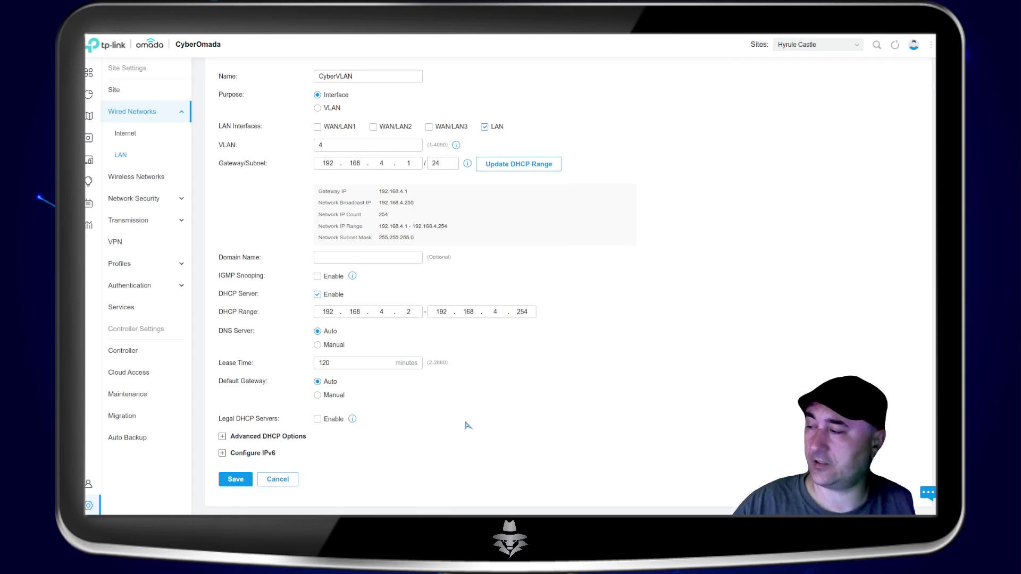
{"action": "left_click", "coordinate": [278, 480]}
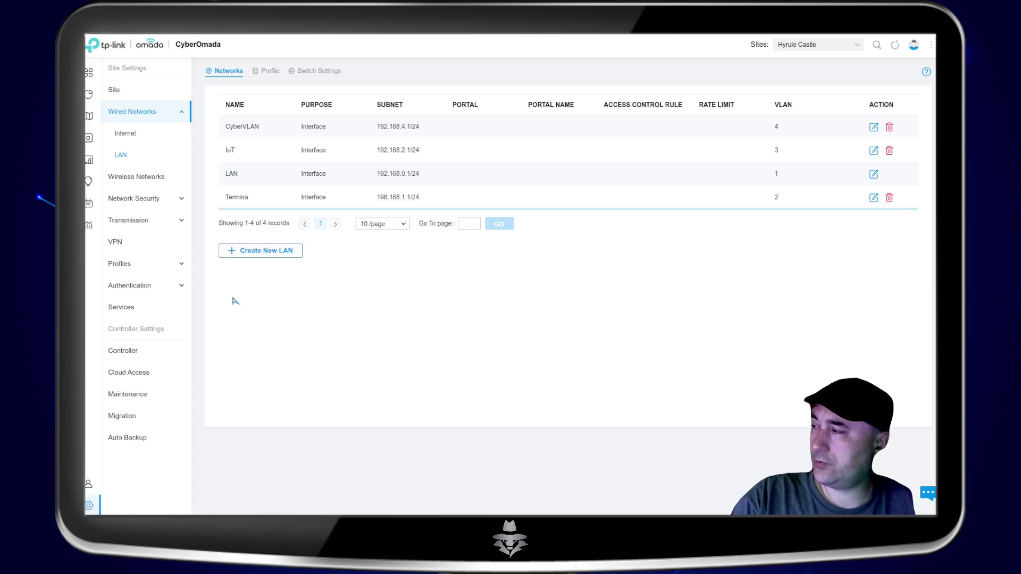
- Open the Gateway ACL page and read the help notes for Switch, EAP and Gateway ACLs
{"action": "left_click", "coordinate": [185, 202]}
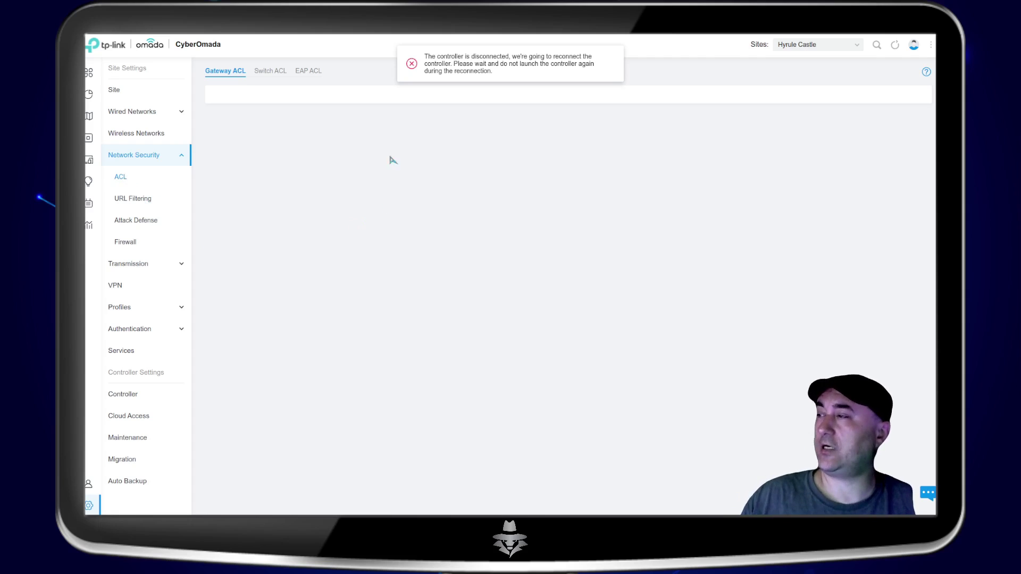
{"action": "left_click", "coordinate": [921, 70]}
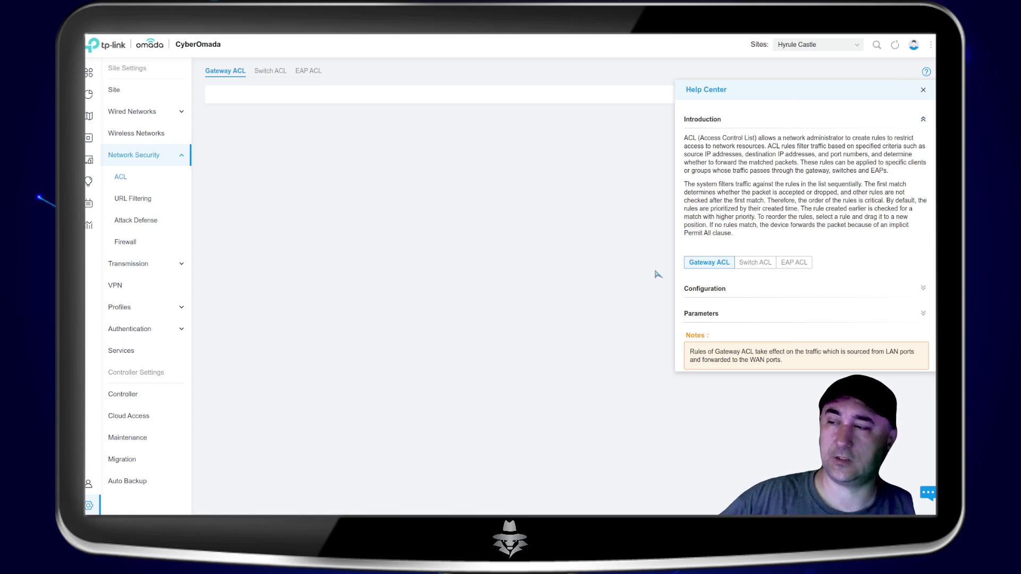
{"action": "left_click", "coordinate": [752, 264]}
{"action": "left_click", "coordinate": [797, 263]}
{"action": "left_click", "coordinate": [713, 264]}
{"action": "scroll", "coordinate": [701, 316], "scroll_direction": "down", "scroll_amount": 1}
{"action": "scroll", "coordinate": [701, 316], "scroll_direction": "up", "scroll_amount": 1}
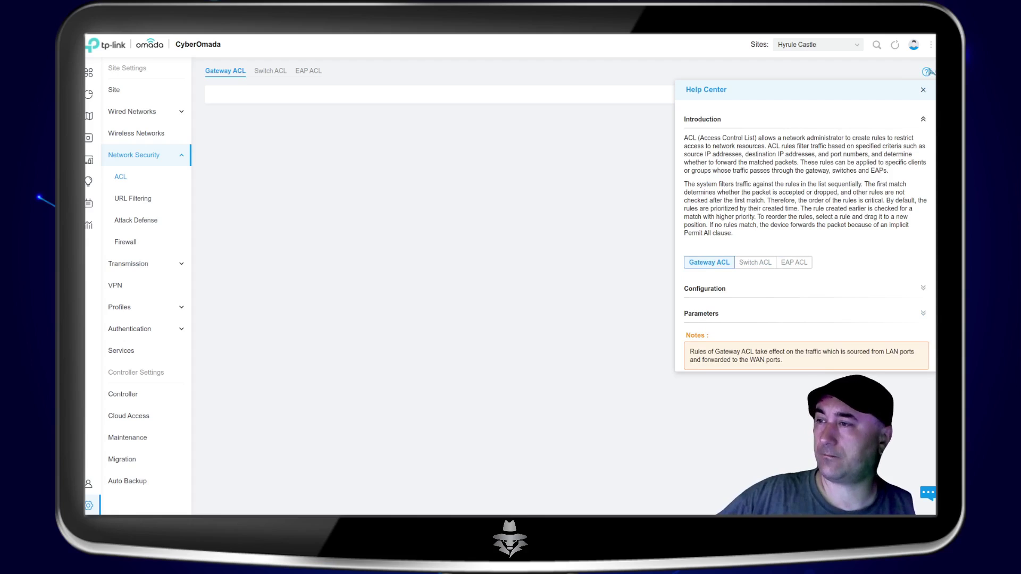
{"action": "left_click", "coordinate": [923, 90]}
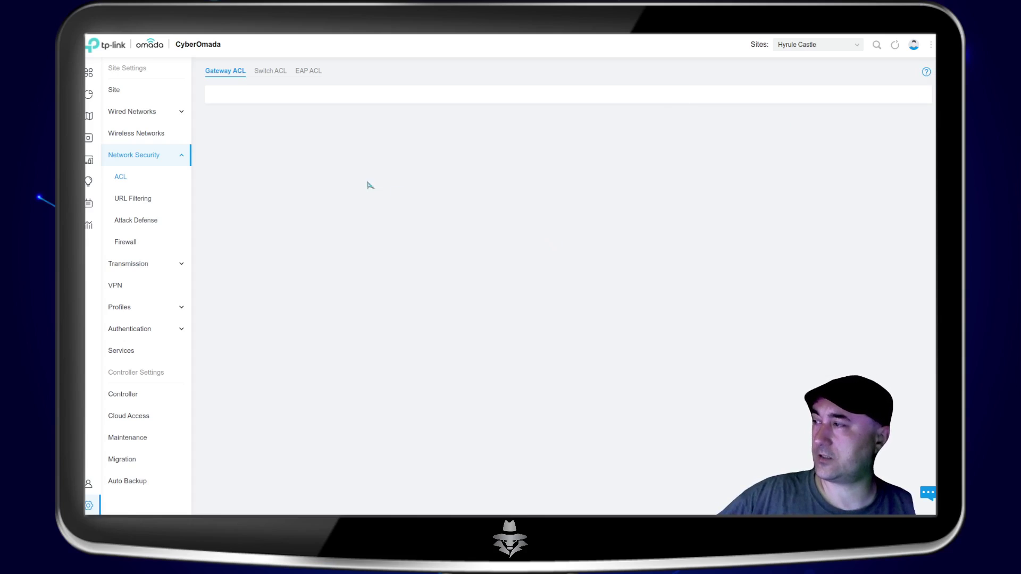
- Open URL Filtering's empty Gateway Rules and glance at its help panel
{"action": "left_click", "coordinate": [133, 202]}
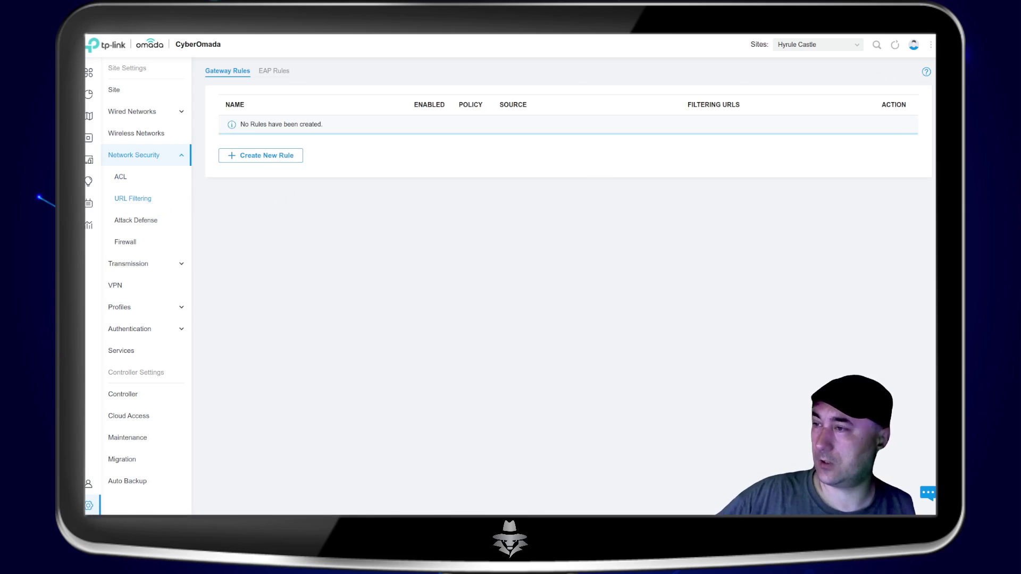
{"action": "left_click", "coordinate": [927, 72]}
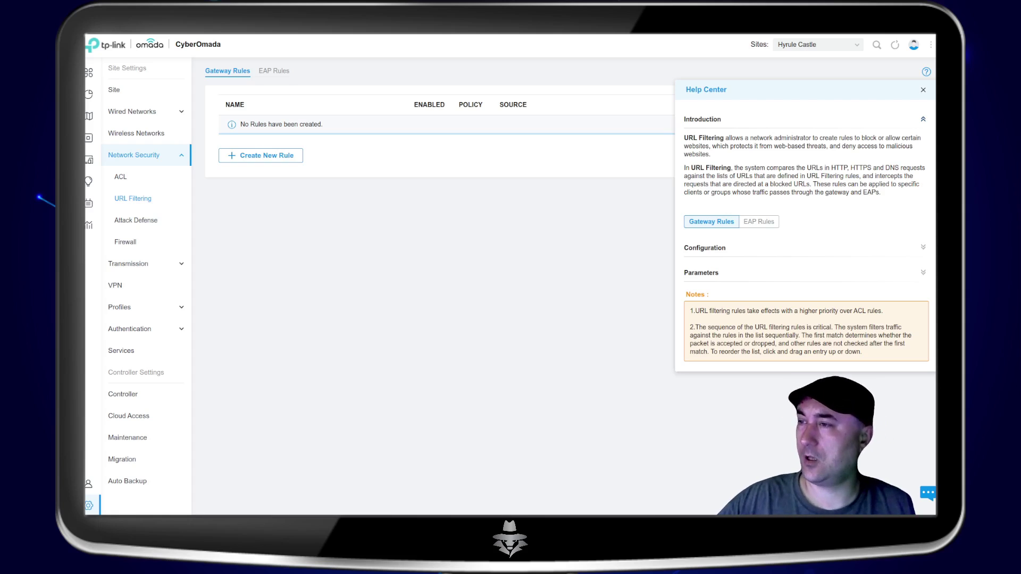
{"action": "left_click", "coordinate": [923, 90]}
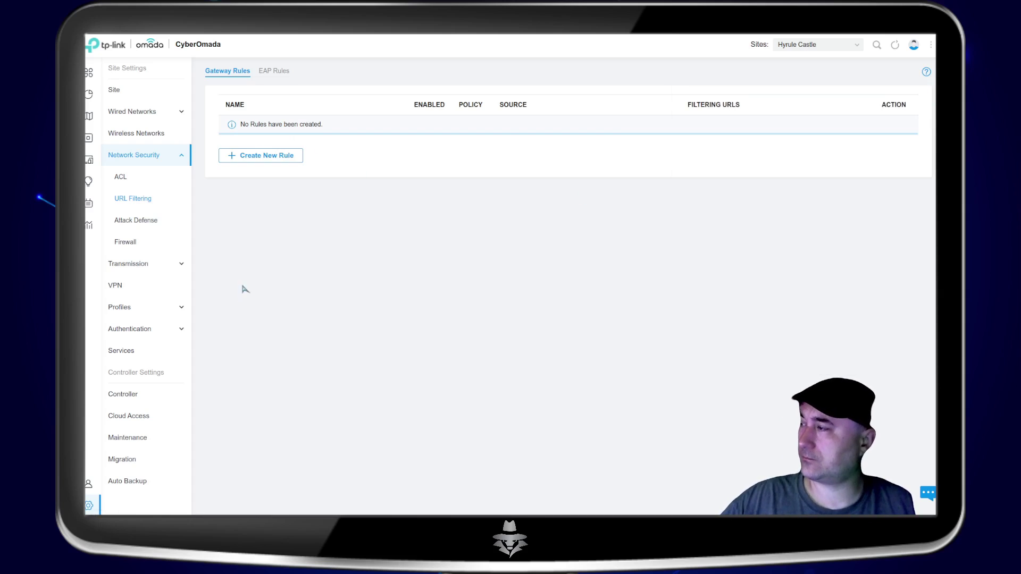
- Open Attack Defense and review flood limits of 4000/6000/600 Pkt/s and Packet Anomaly options
{"action": "left_click", "coordinate": [134, 226]}
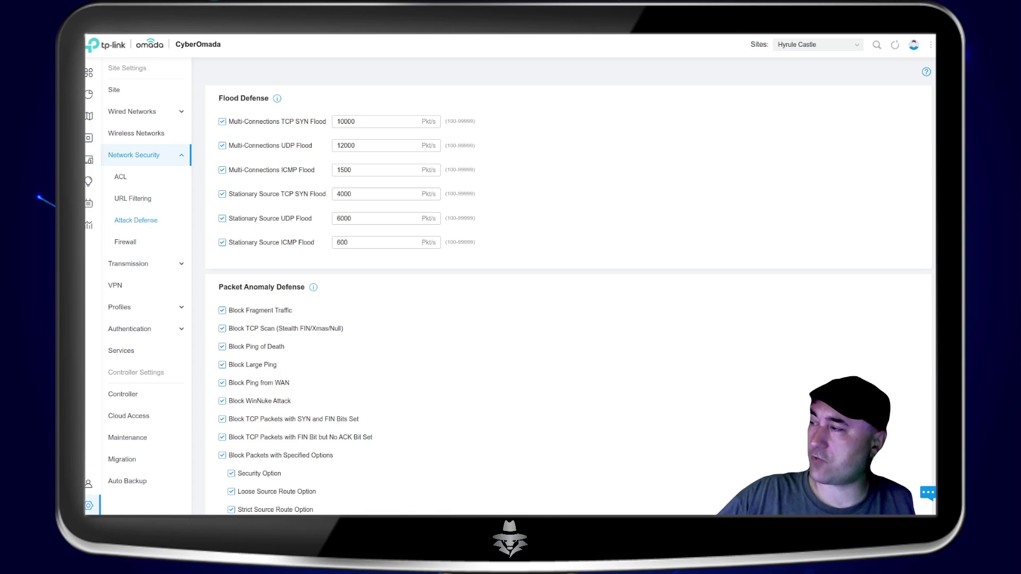
{"action": "scroll", "coordinate": [350, 379], "scroll_direction": "down", "scroll_amount": 3}
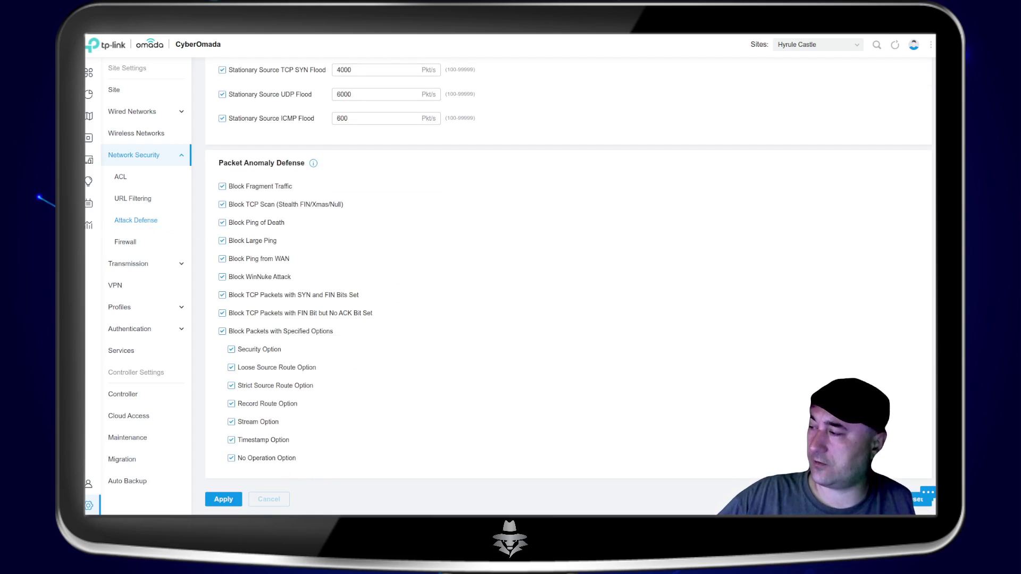
{"action": "scroll", "coordinate": [394, 343], "scroll_direction": "up", "scroll_amount": 3}
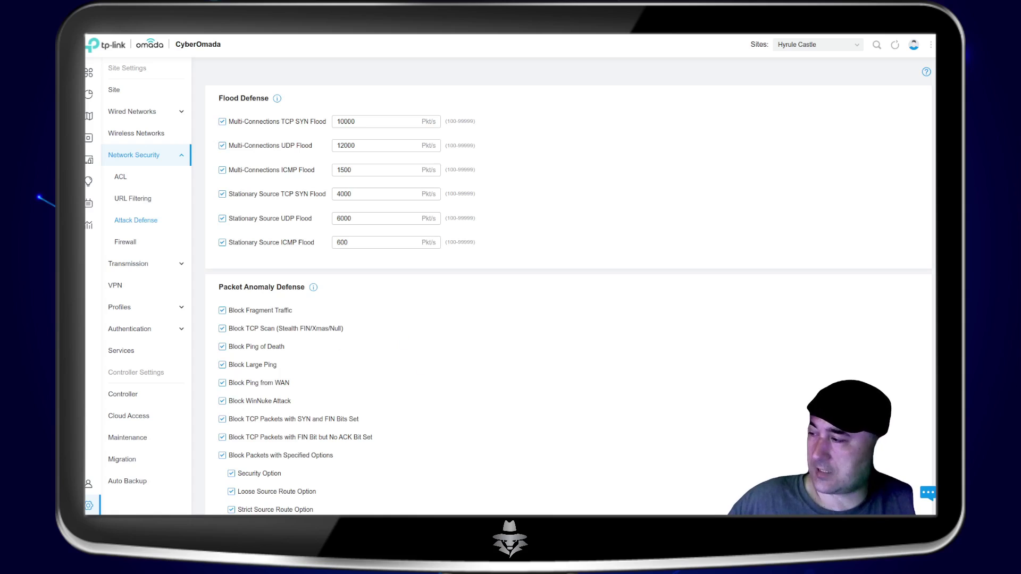
{"action": "scroll", "coordinate": [424, 433], "scroll_direction": "down", "scroll_amount": 3}
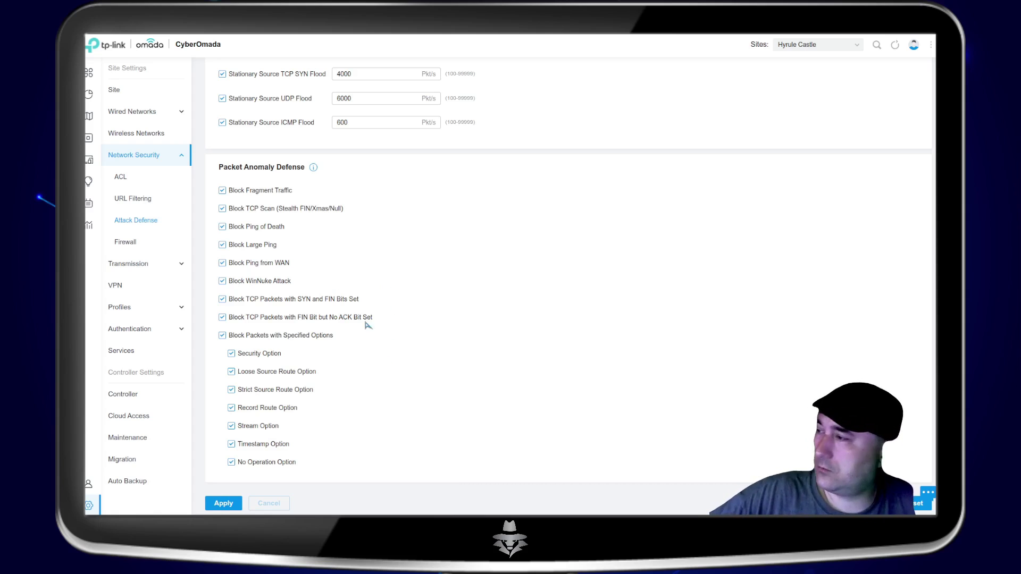
{"action": "scroll", "coordinate": [361, 370], "scroll_direction": "down", "scroll_amount": 1}
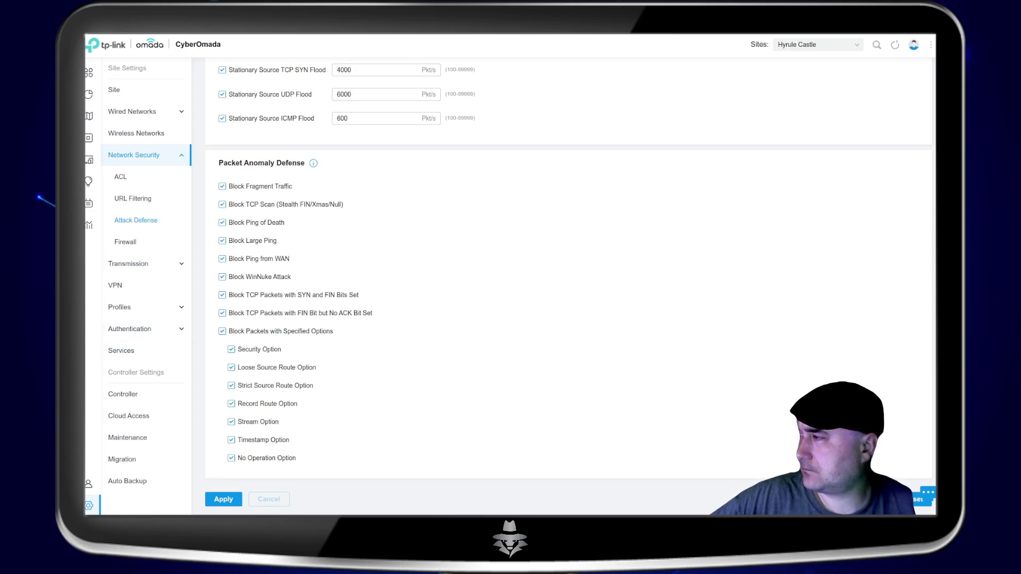
- Review the Firewall page's state timeouts and options, checking its Help Center panel
{"action": "left_click", "coordinate": [133, 245]}
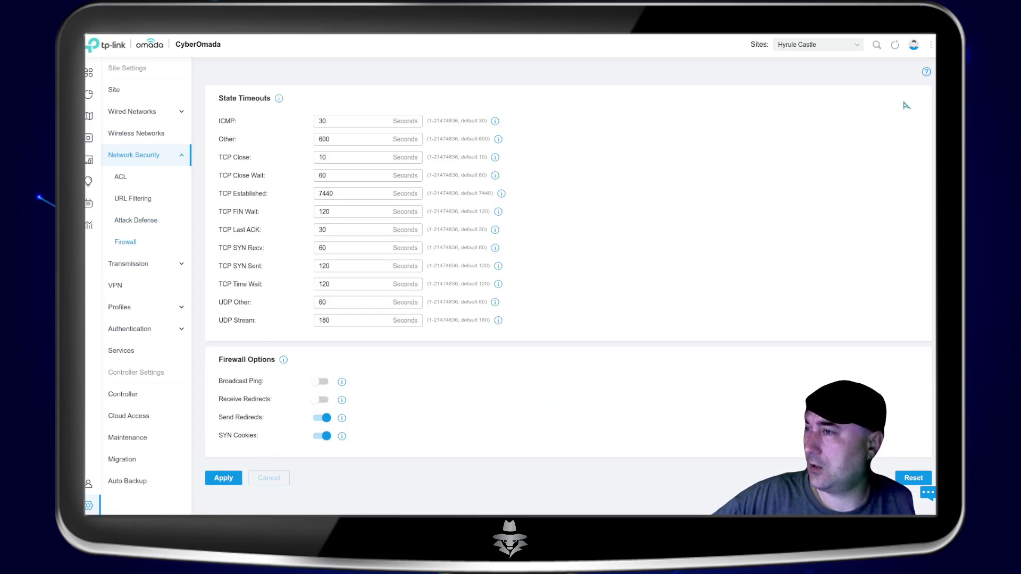
{"action": "left_click", "coordinate": [926, 72]}
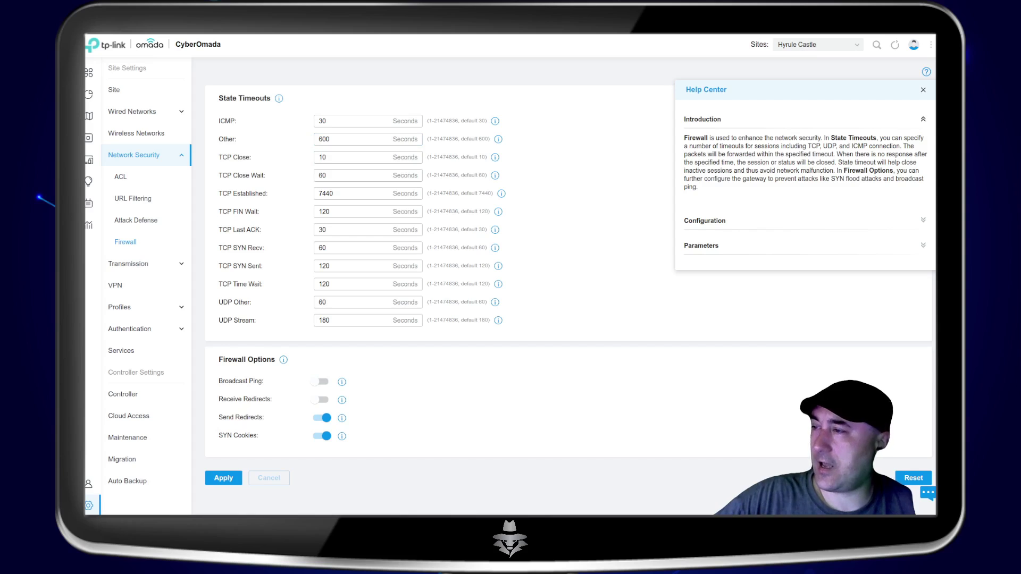
{"action": "left_click", "coordinate": [348, 121]}
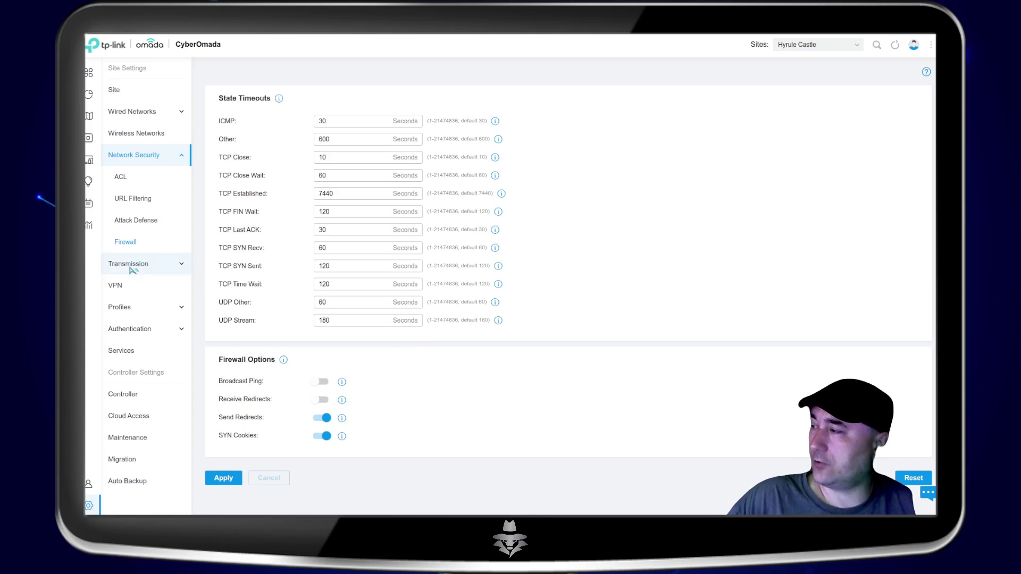
- Go to the VPN section to view its policy list
{"action": "left_click", "coordinate": [133, 288]}
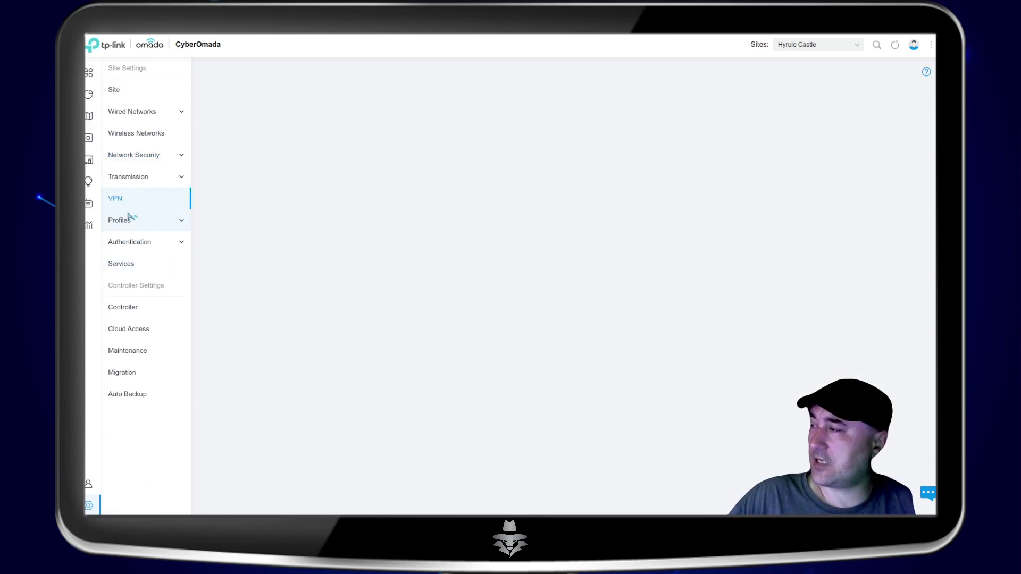